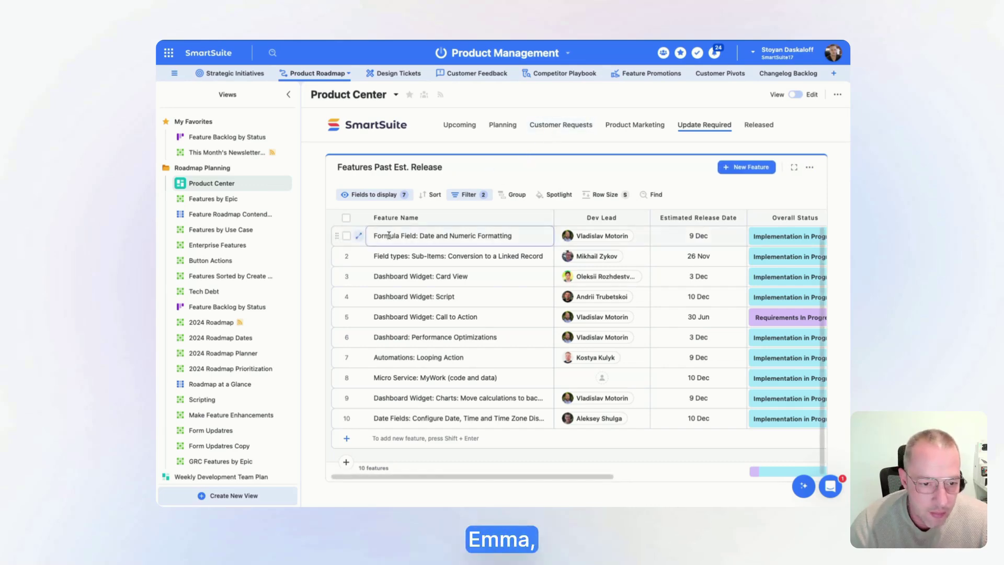
Open the Formula Field: Date and Numeric Formatting record and collapse its General and Feature Workflow sections.
left_click(359, 238)
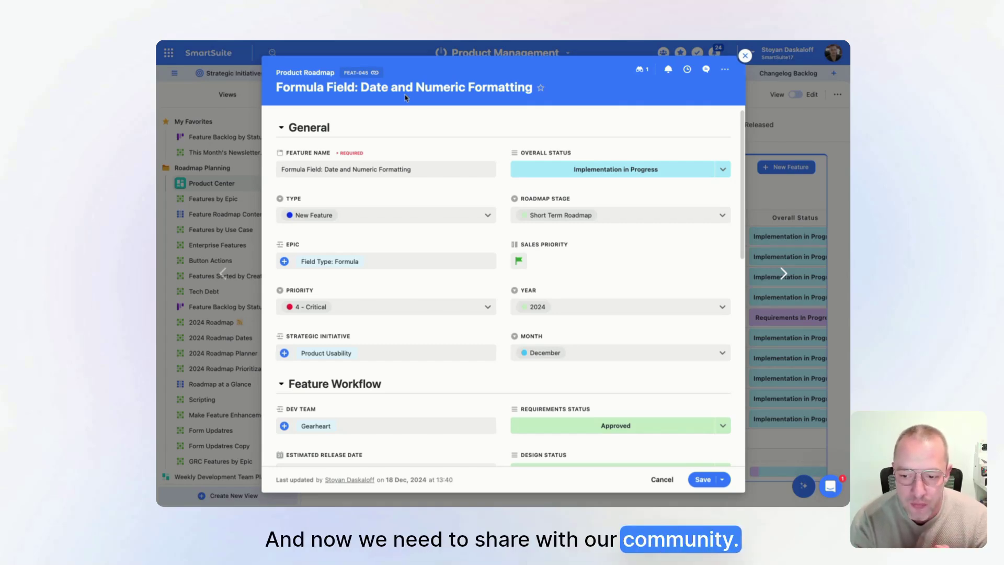
left_click(282, 128)
left_click(282, 155)
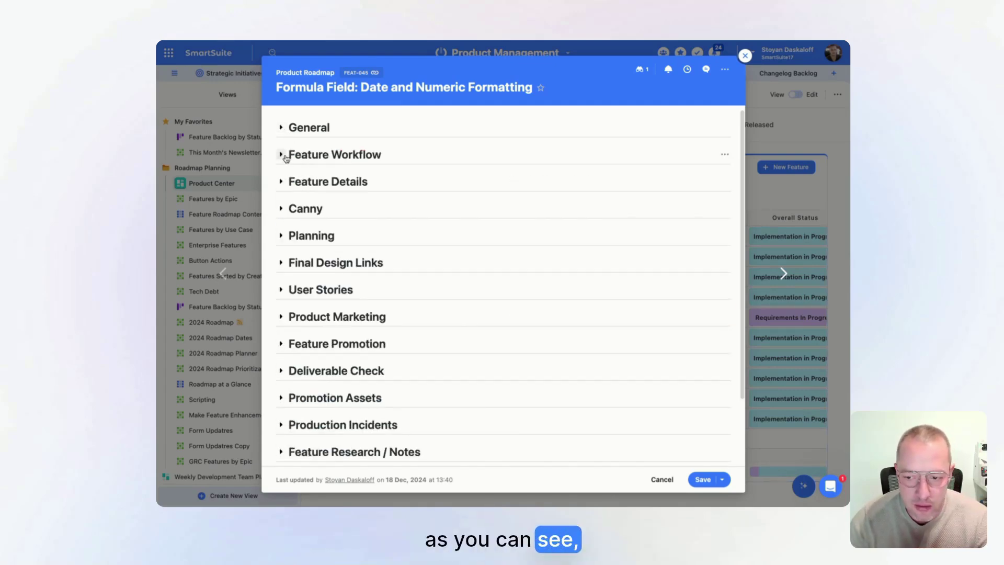
scroll(496, 223, "down", 2)
scroll(497, 224, "down", 2)
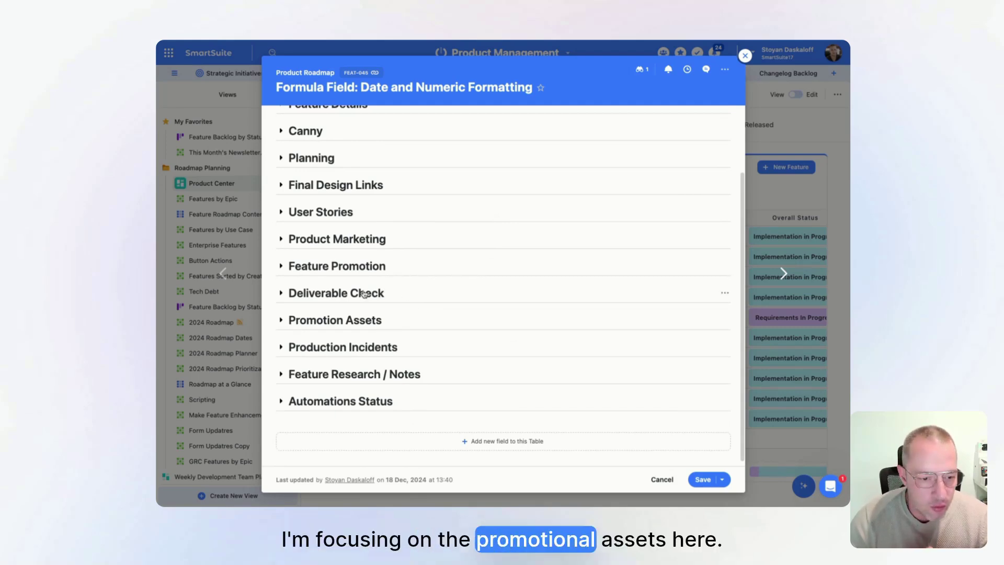
Expand Promotion Assets and scroll down to the Feature Announcement Assets field.
left_click(282, 321)
scroll(534, 228, "down", 3)
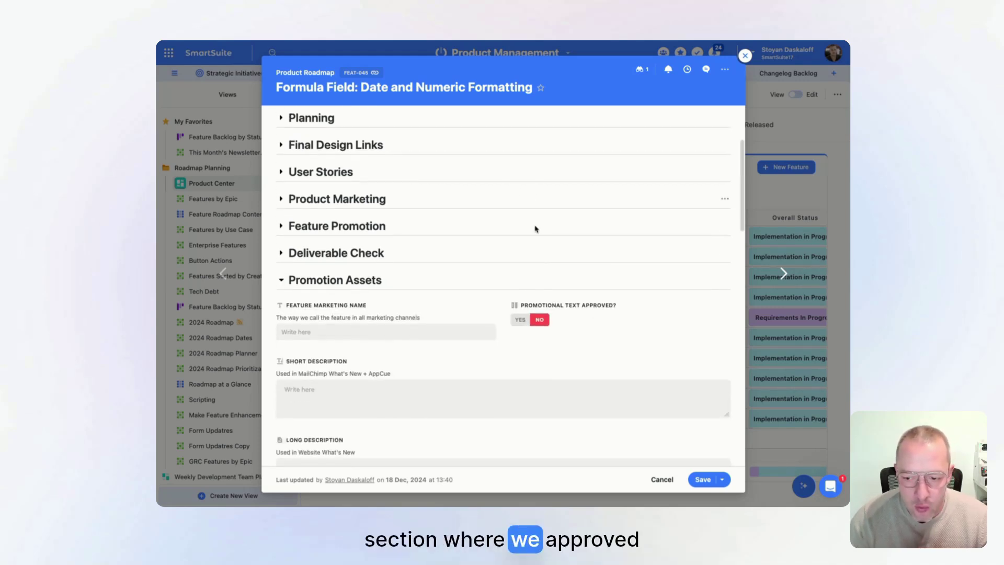
scroll(535, 229, "down", 2)
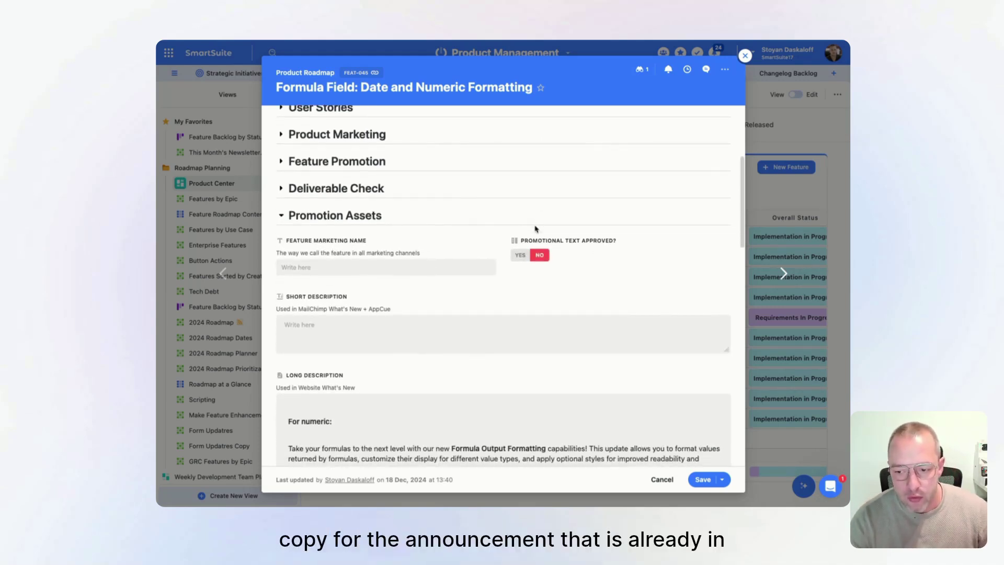
scroll(535, 229, "down", 5)
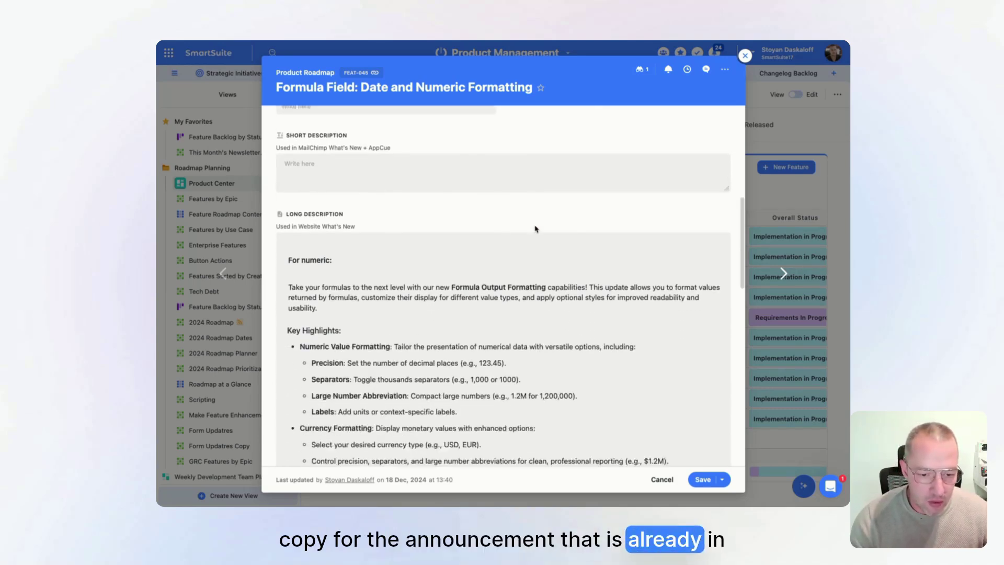
scroll(535, 229, "down", 6)
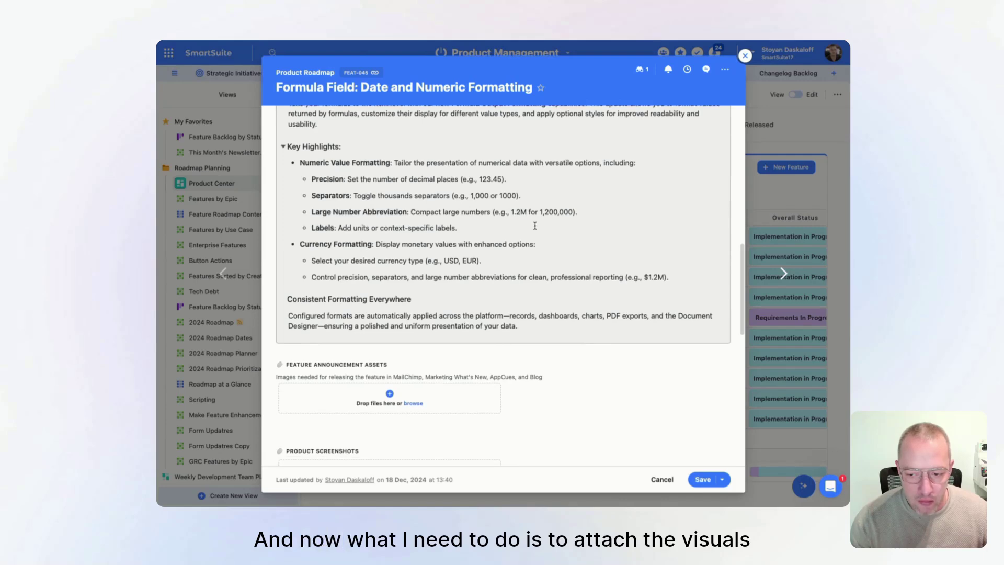
scroll(534, 226, "down", 3)
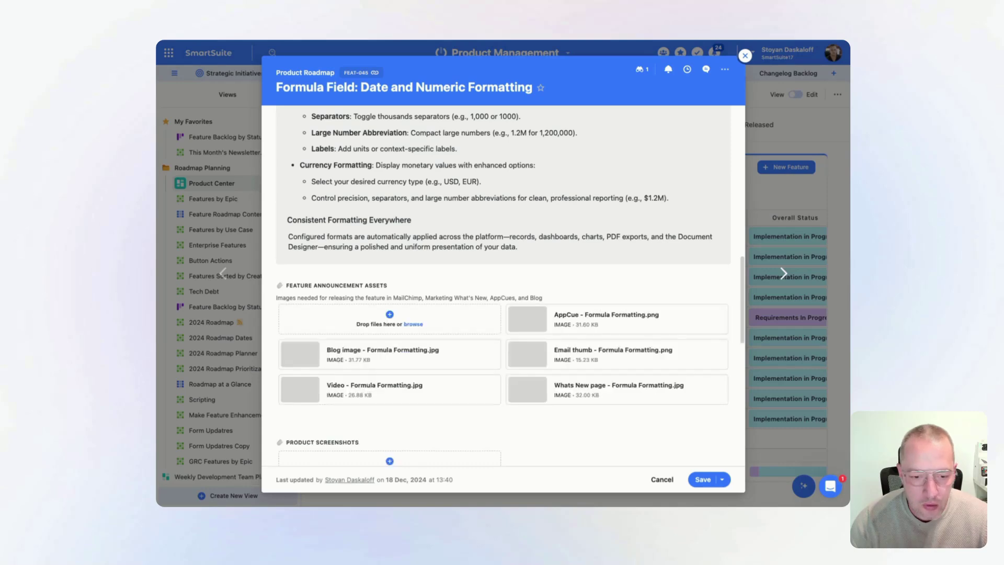
Post a comment tagging the teammate that the assets are attached, then save the record.
left_click(706, 70)
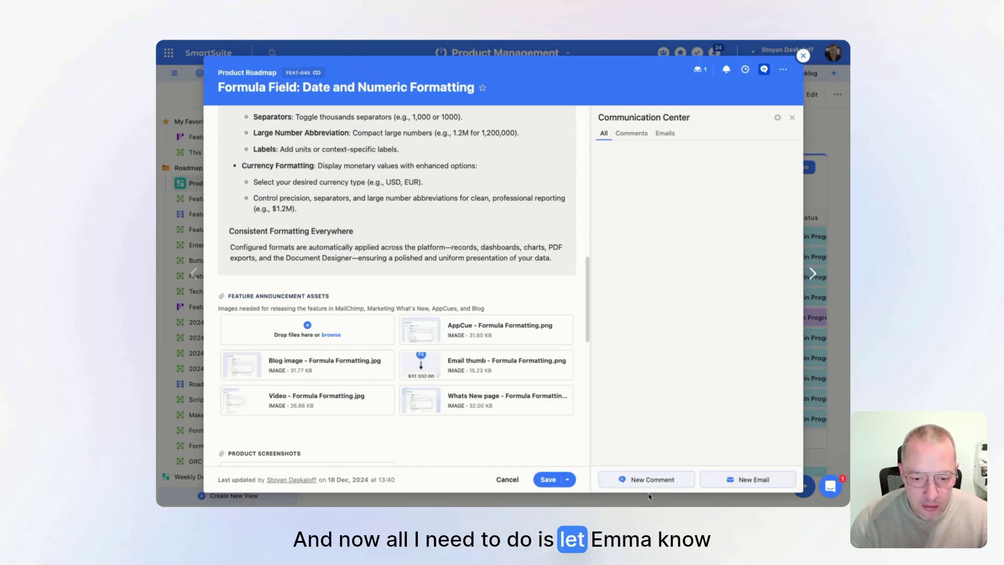
left_click(650, 480)
type("@")
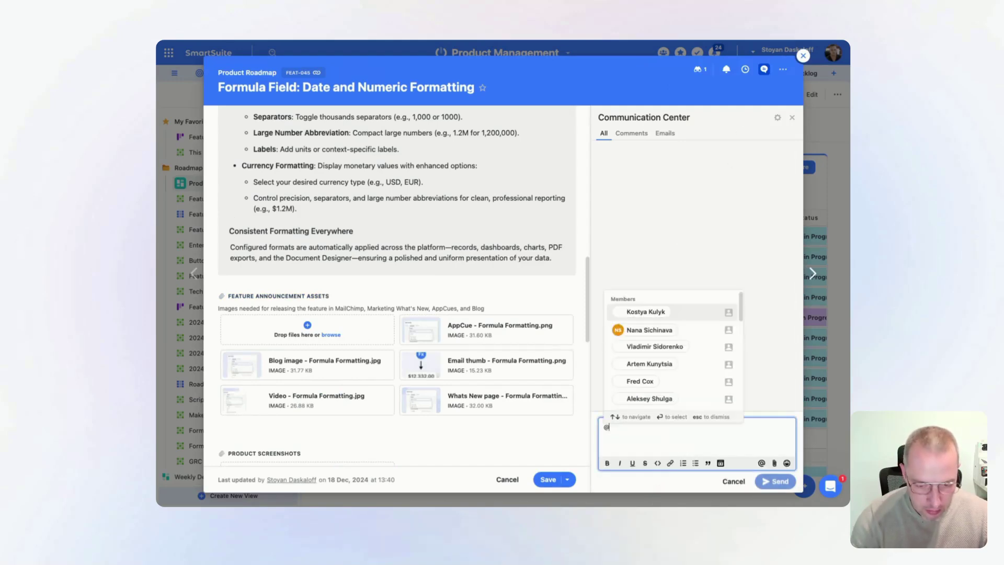
type("emm")
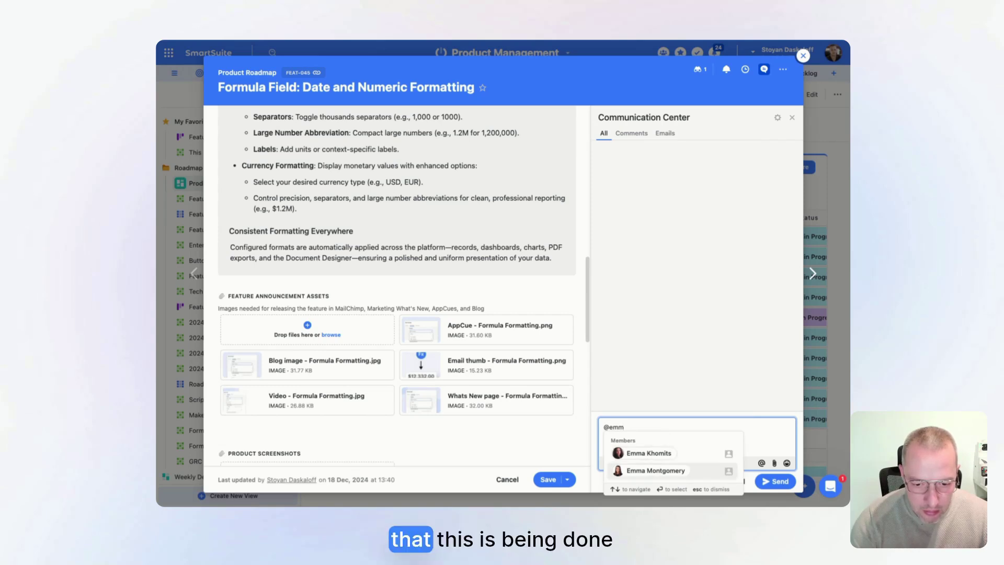
key("Return")
type("the assets are attached ! :)")
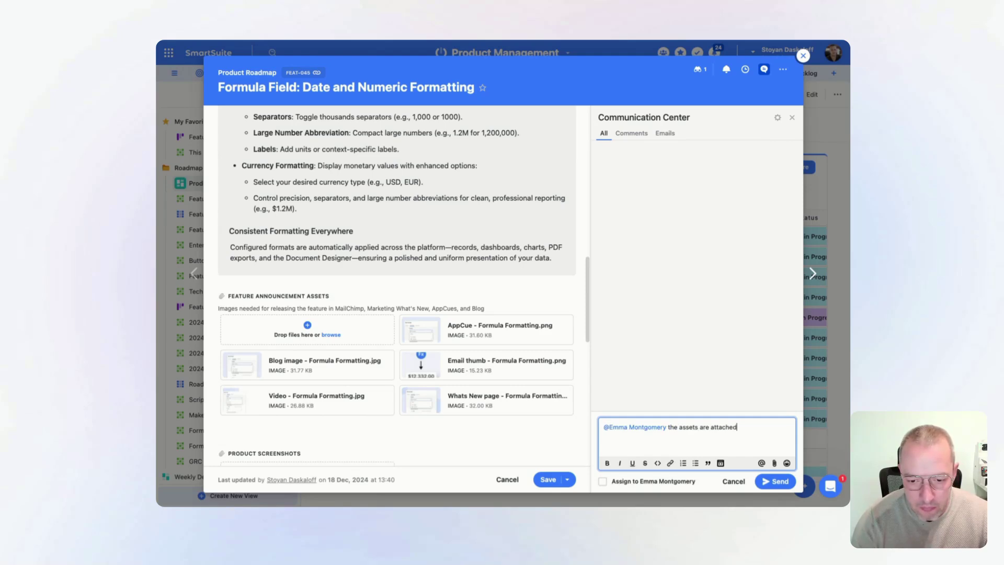
left_click(779, 486)
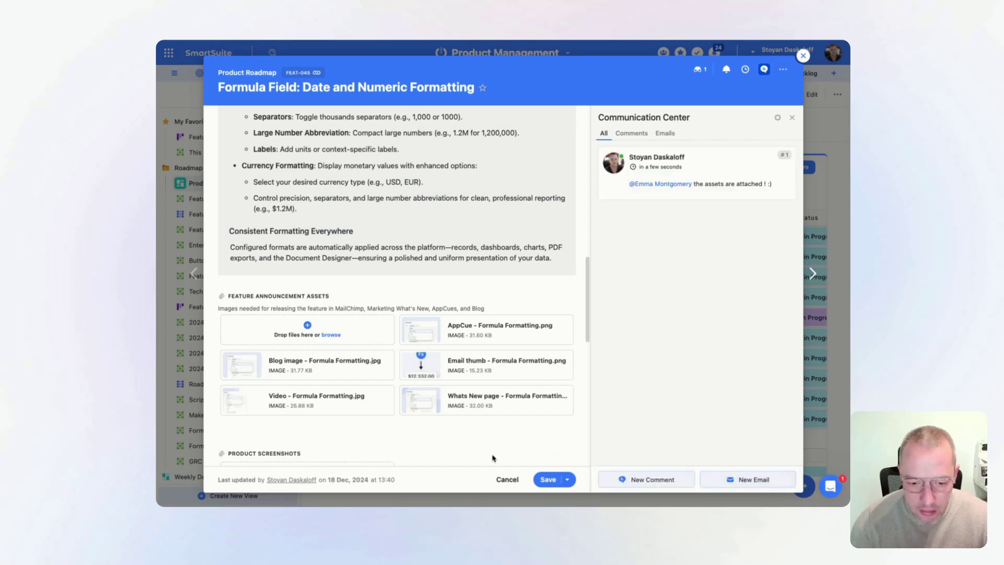
left_click(544, 480)
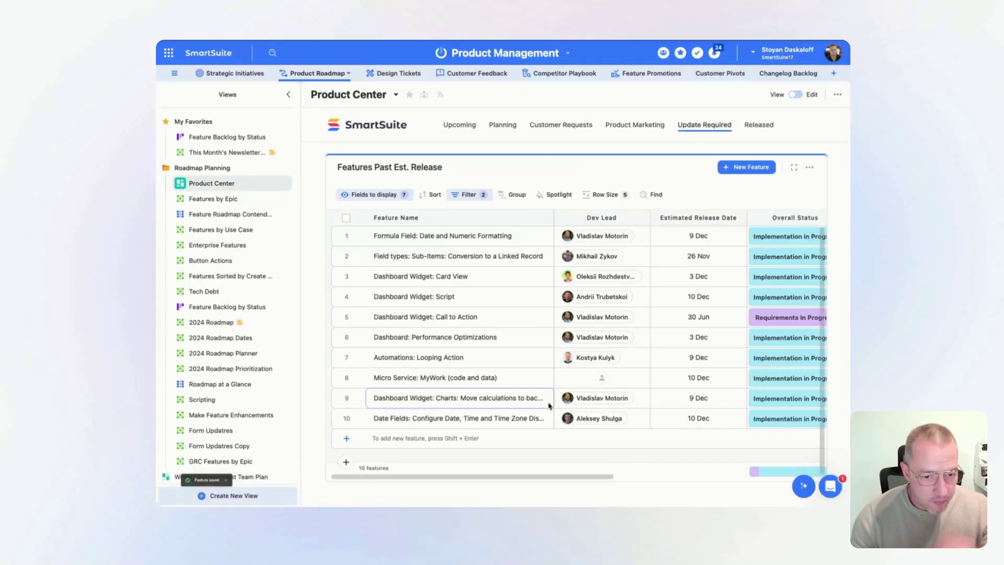
Open the Dashboard Widget: Script record from its assignment notification.
left_click(595, 277)
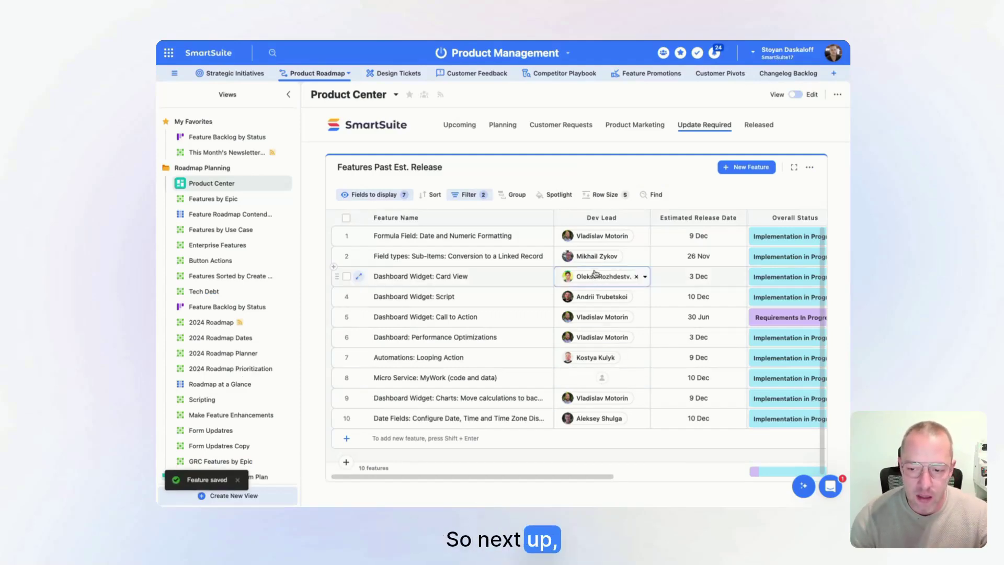
left_click(609, 244)
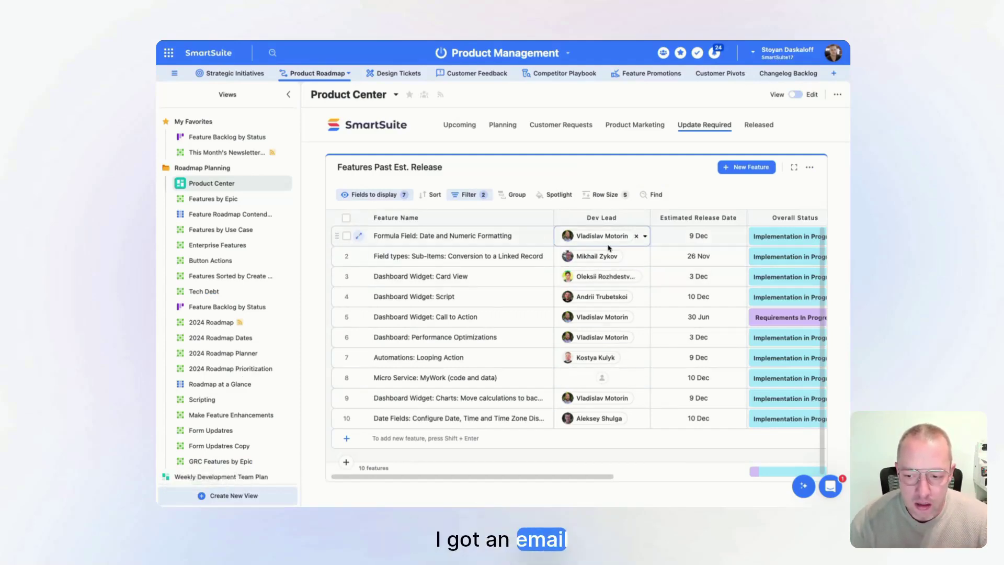
left_click(715, 53)
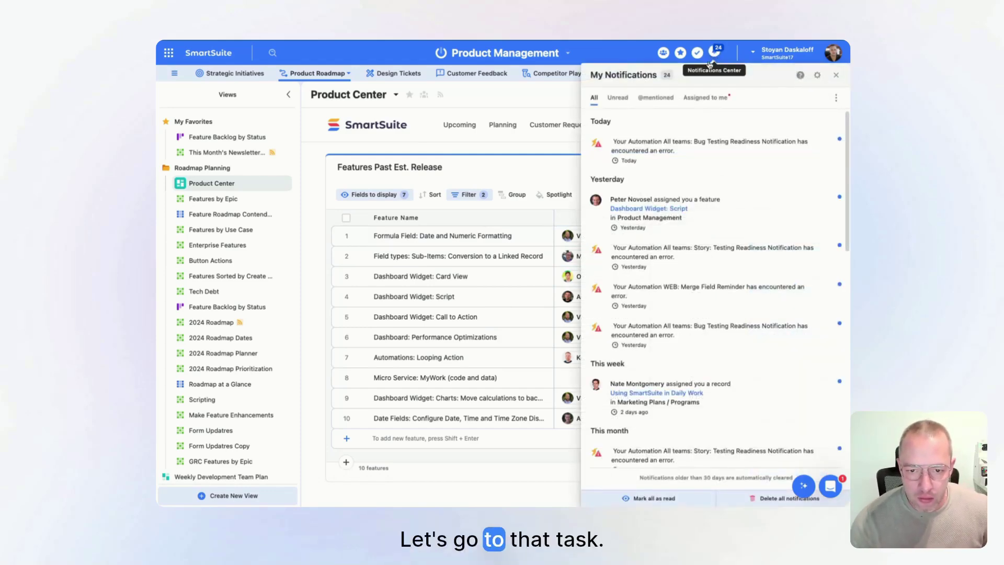
left_click(723, 216)
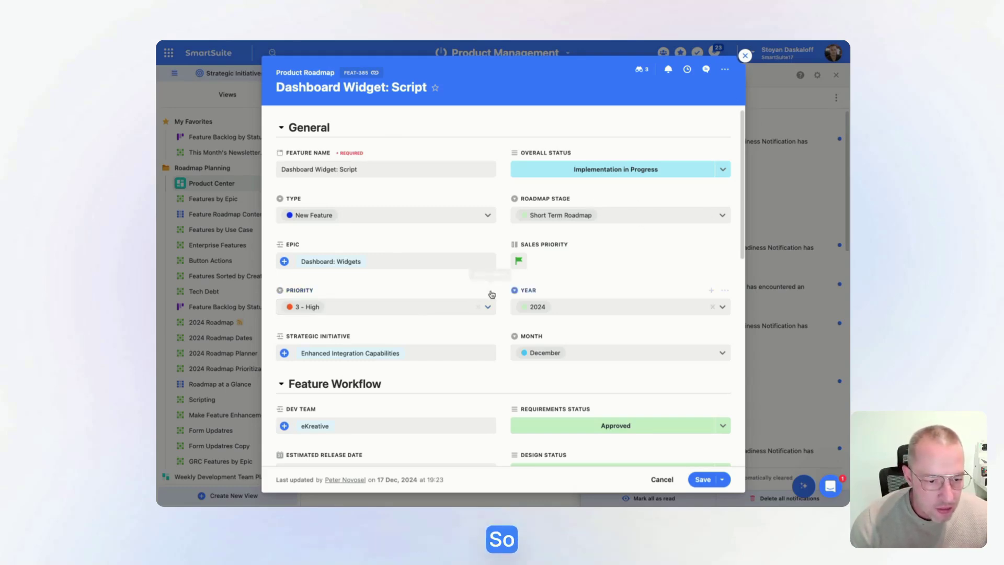
Expand Final Design Links and paste the Figma design URL into Figma Designs Link.
scroll(492, 294, "down", 8)
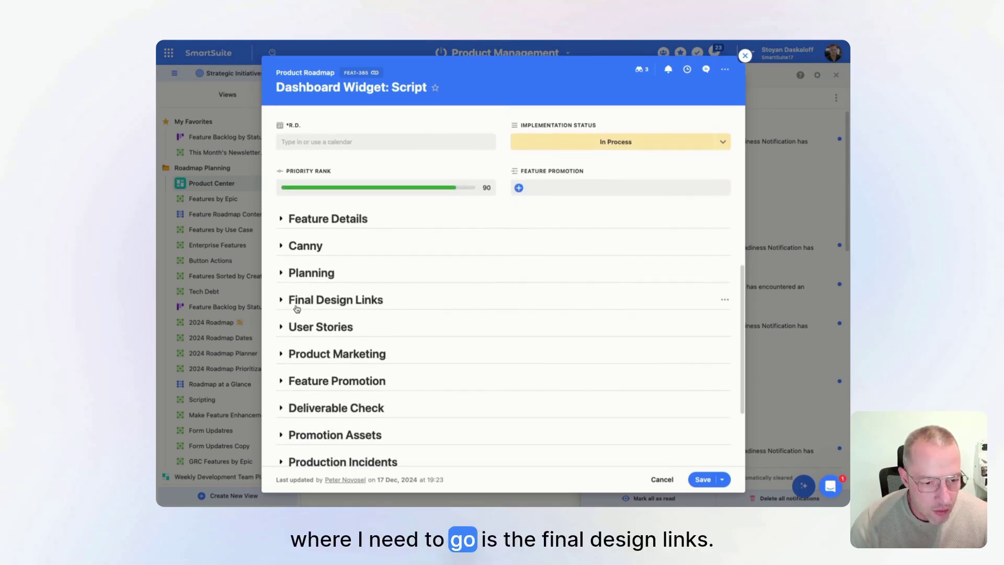
left_click(283, 301)
scroll(488, 328, "down", 2)
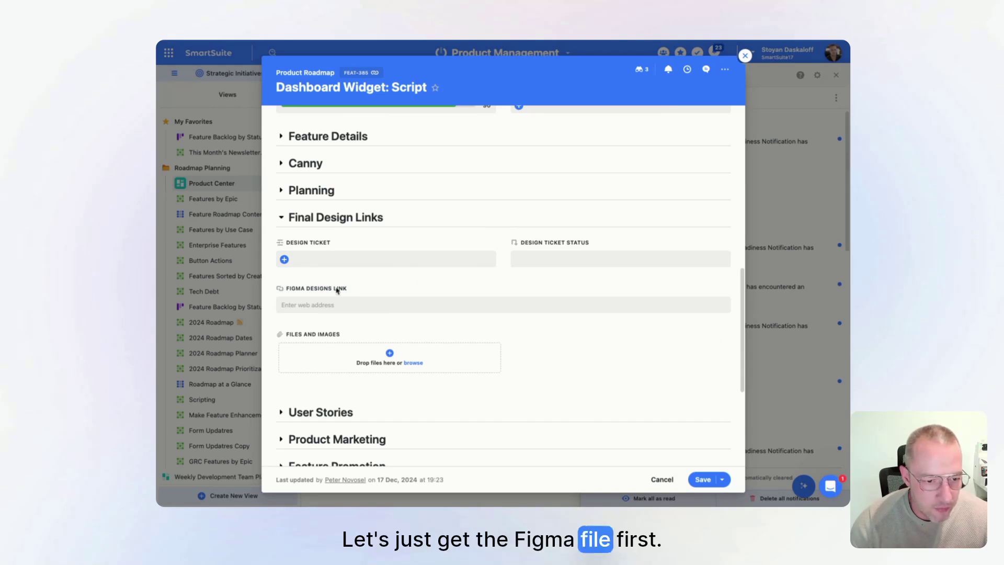
left_click(331, 305)
key("ctrl+v")
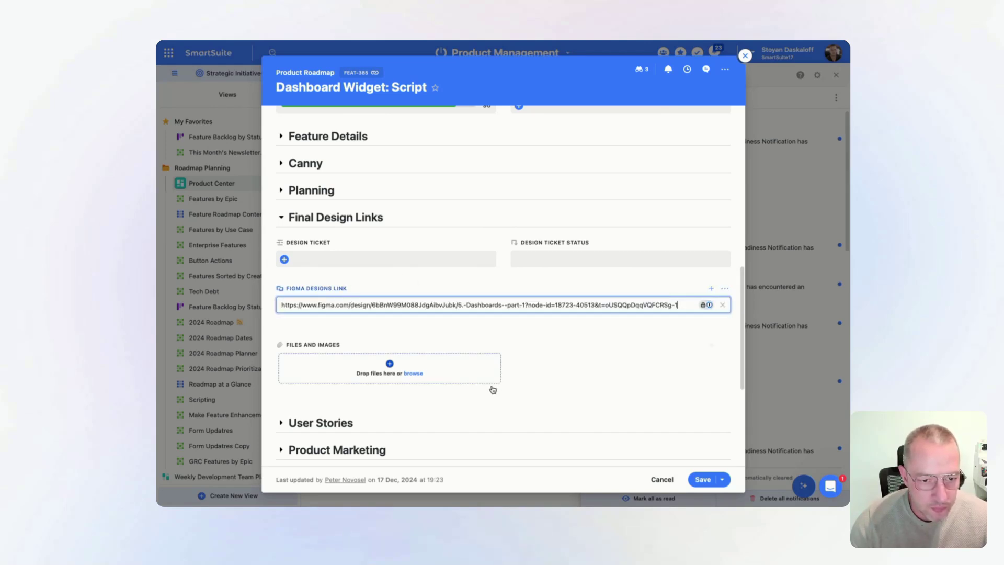
left_click(409, 235)
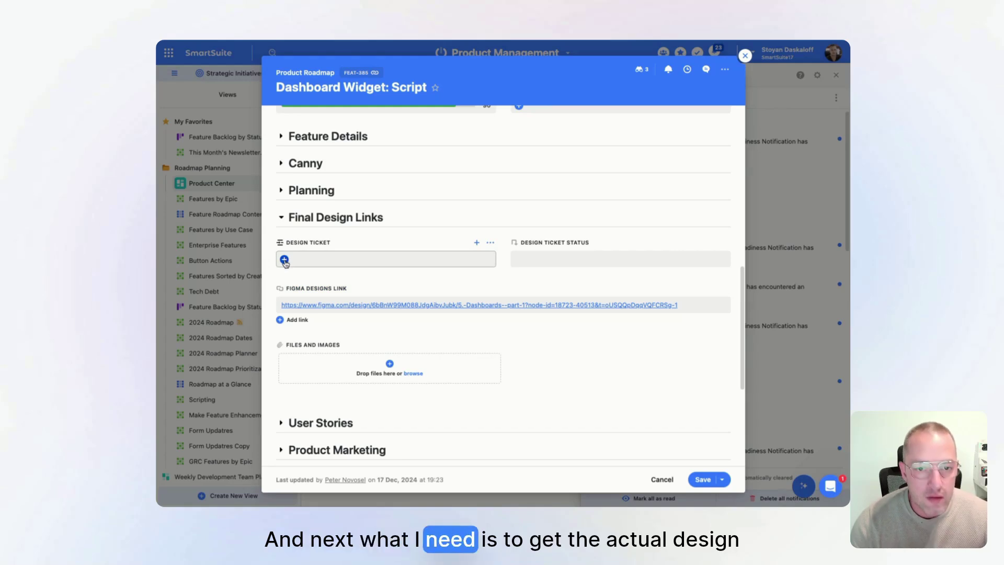
Link the Dashboards : Scripting Widget design ticket found by searching 'scrip'.
left_click(284, 260)
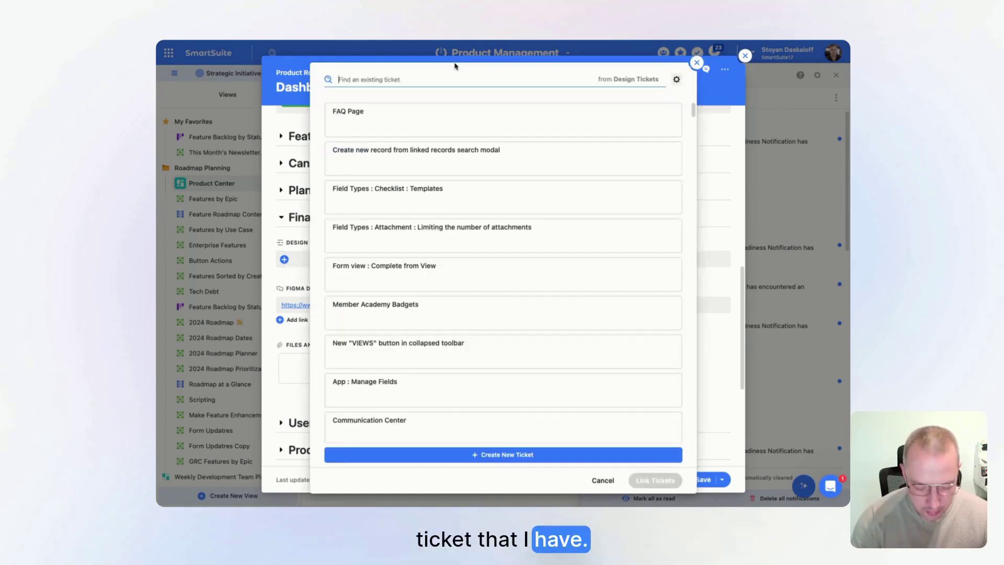
type("scripting")
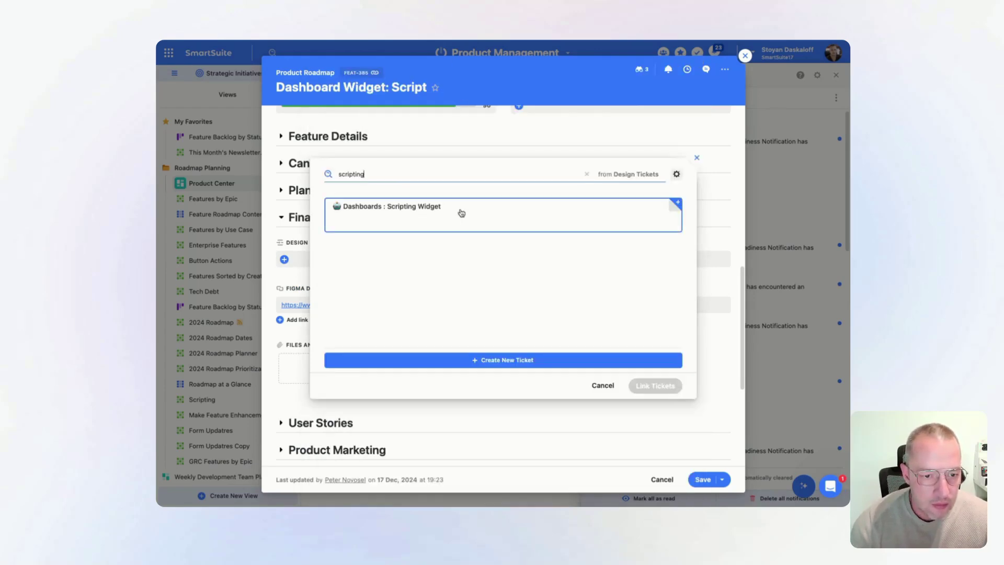
left_click(445, 213)
left_click(656, 387)
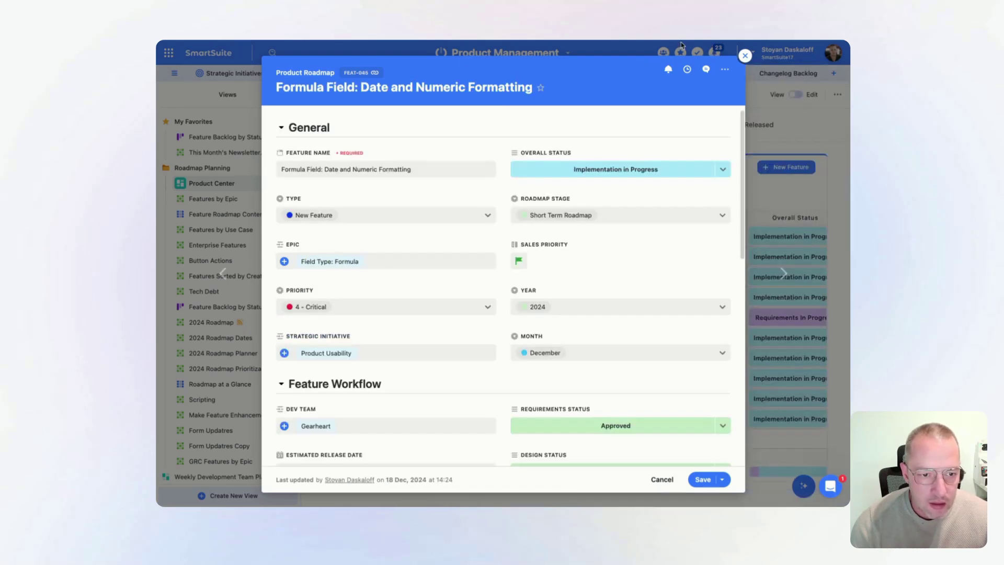
Review the Dashboards : Scripting Widget ticket on the Design Tickets board, then return to the feature.
left_click(746, 55)
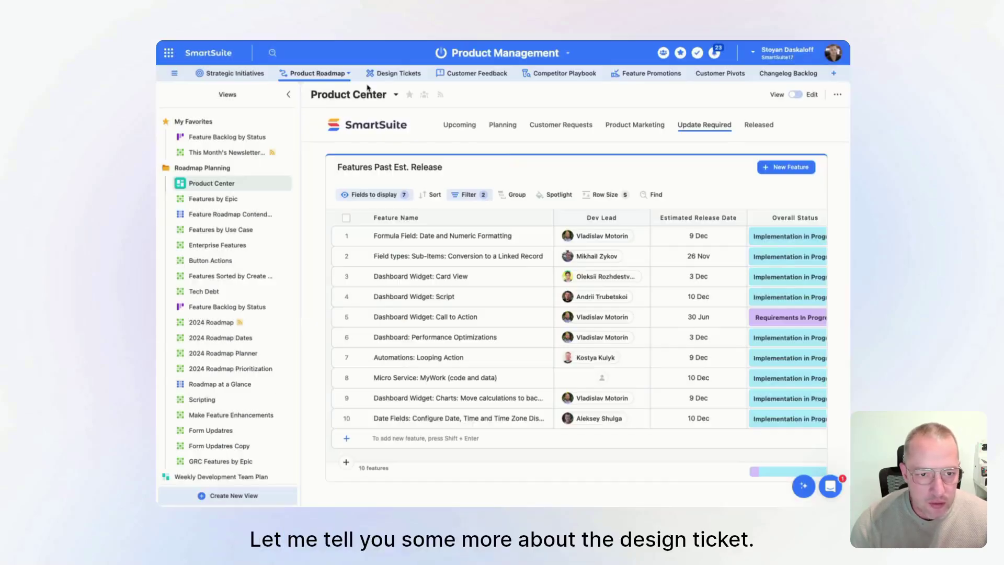
left_click(393, 74)
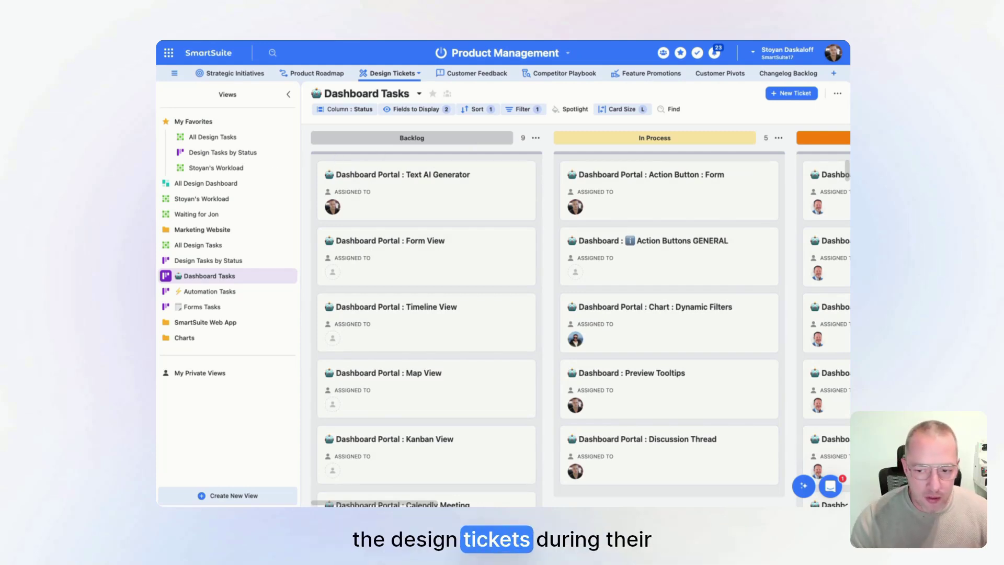
scroll(560, 220, "right", 5)
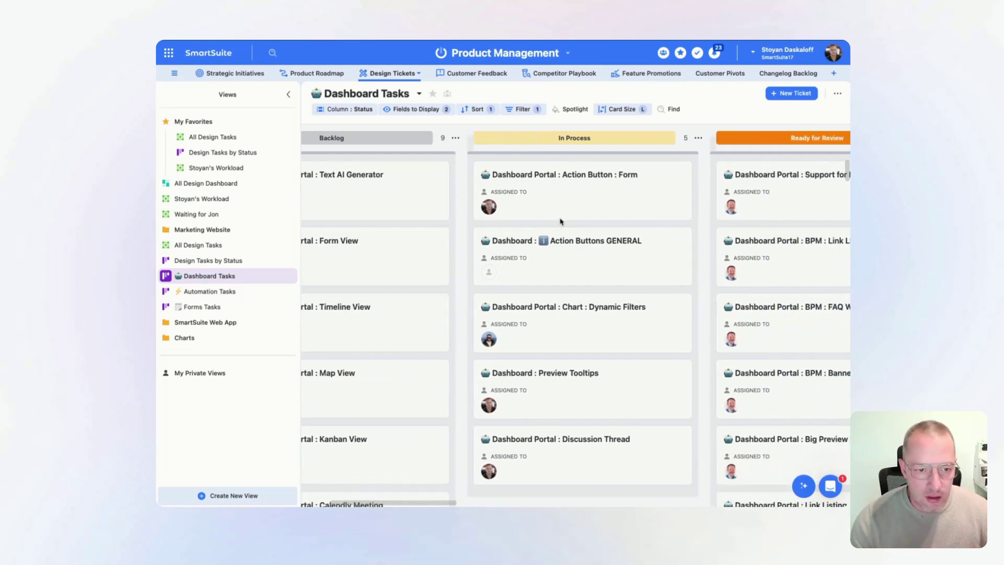
scroll(560, 220, "right", 20)
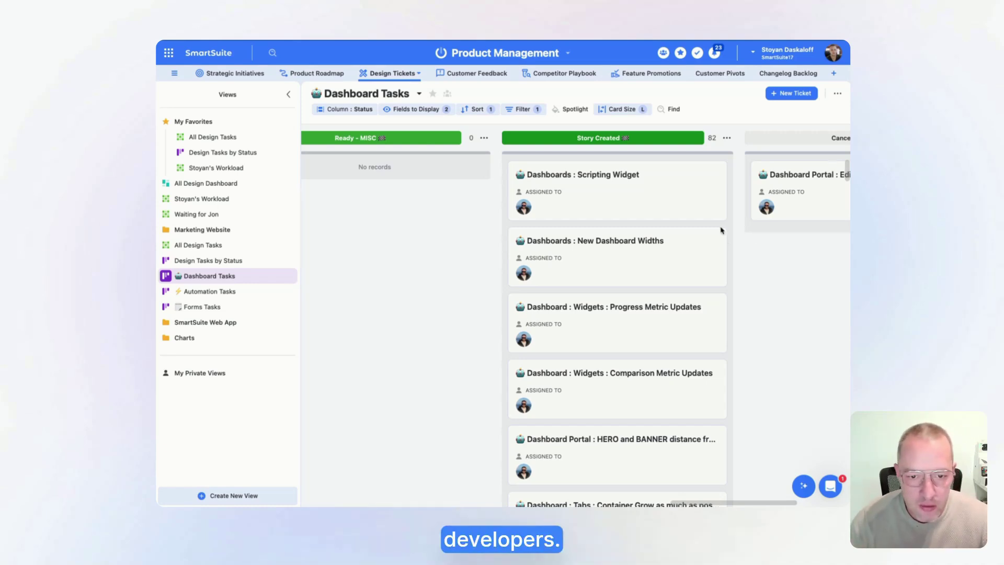
left_click(654, 210)
scroll(578, 224, "down", 3)
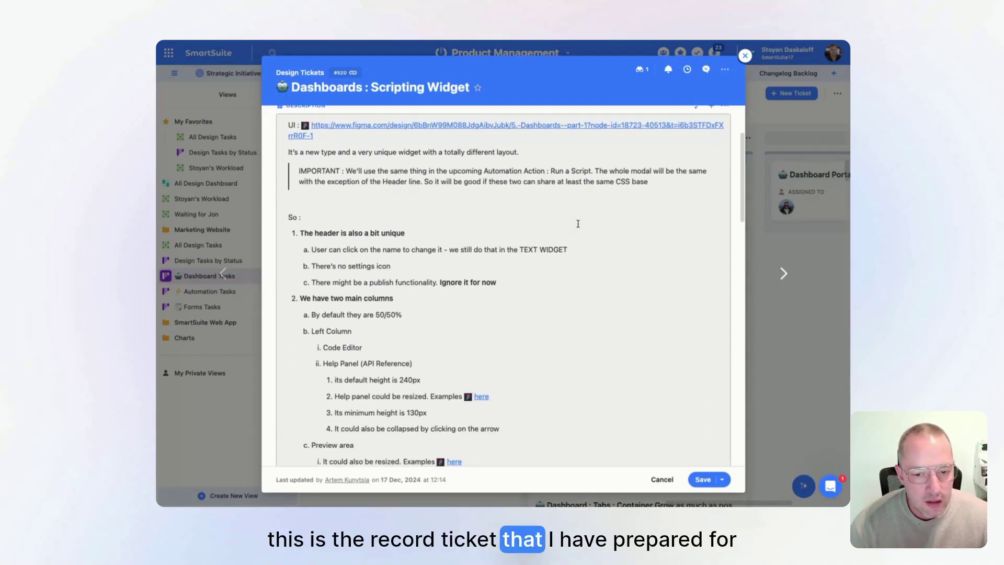
scroll(578, 224, "down", 15)
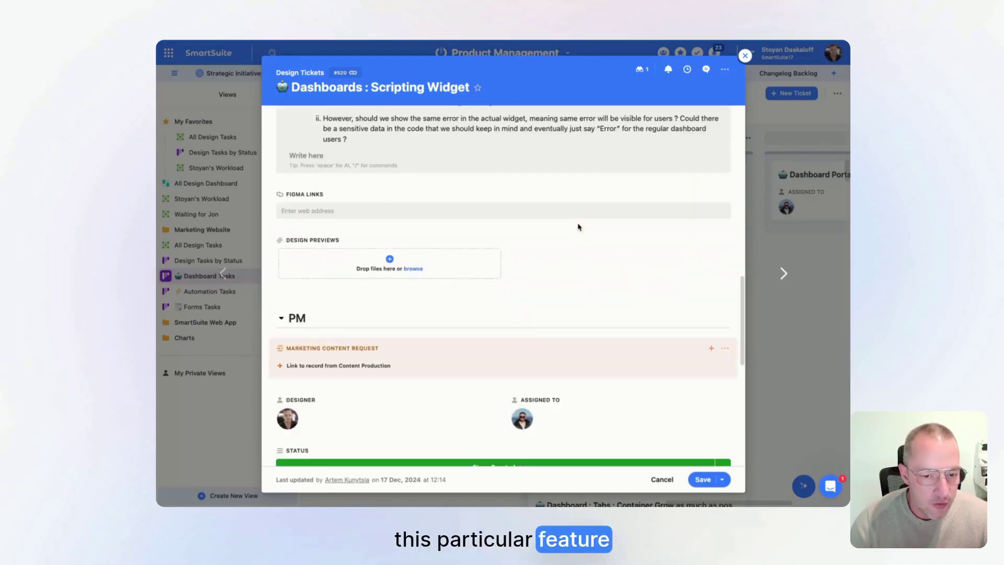
scroll(578, 225, "up", 20)
key("Escape")
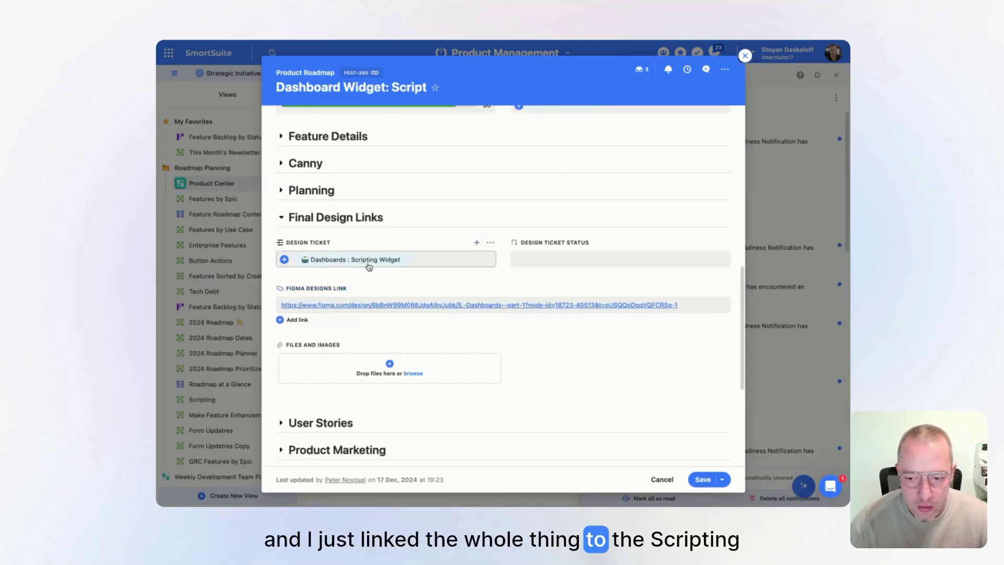
Comment to a tagged teammate that the design ticket is linked, then save the record.
left_click(709, 72)
left_click(708, 453)
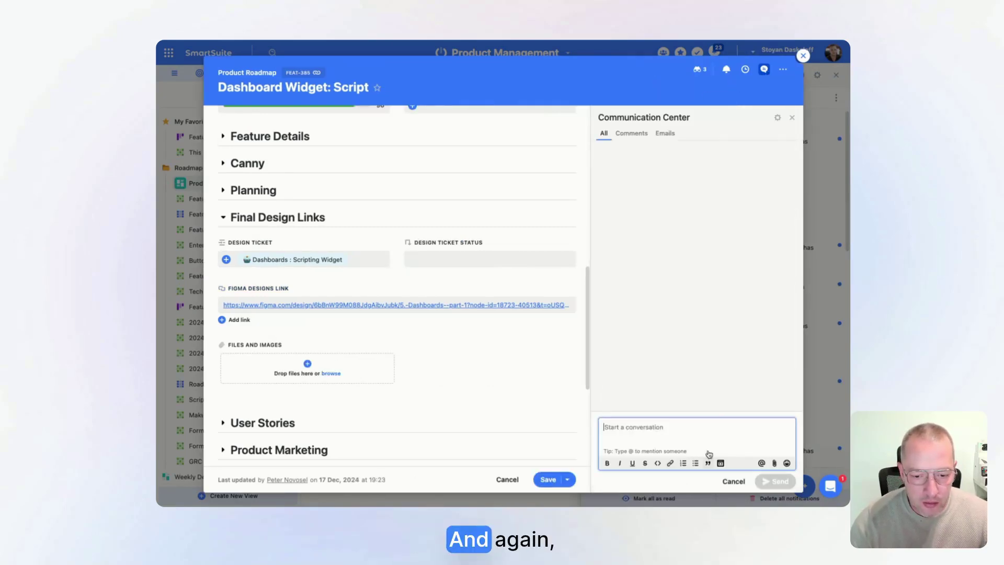
type("@peter")
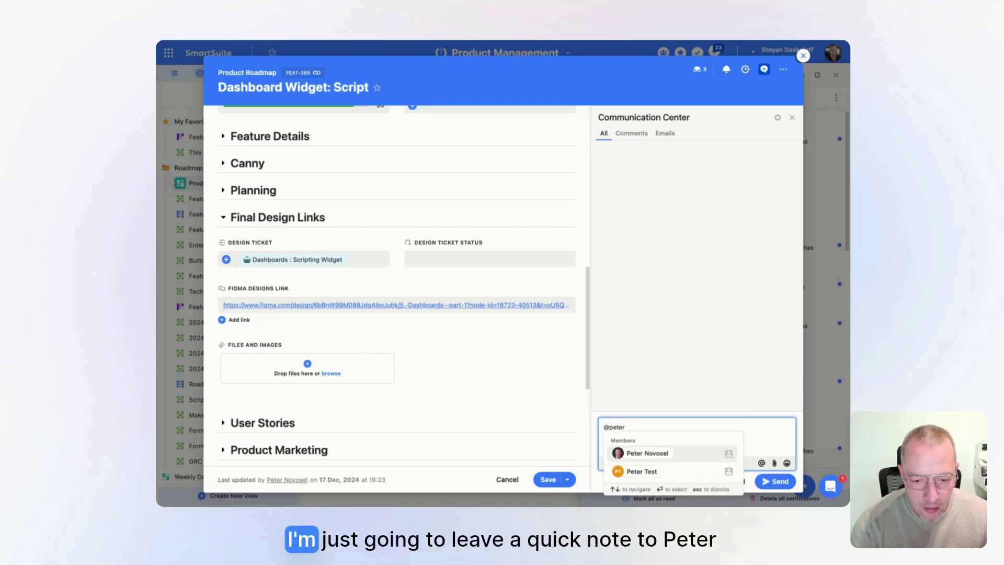
key("Return")
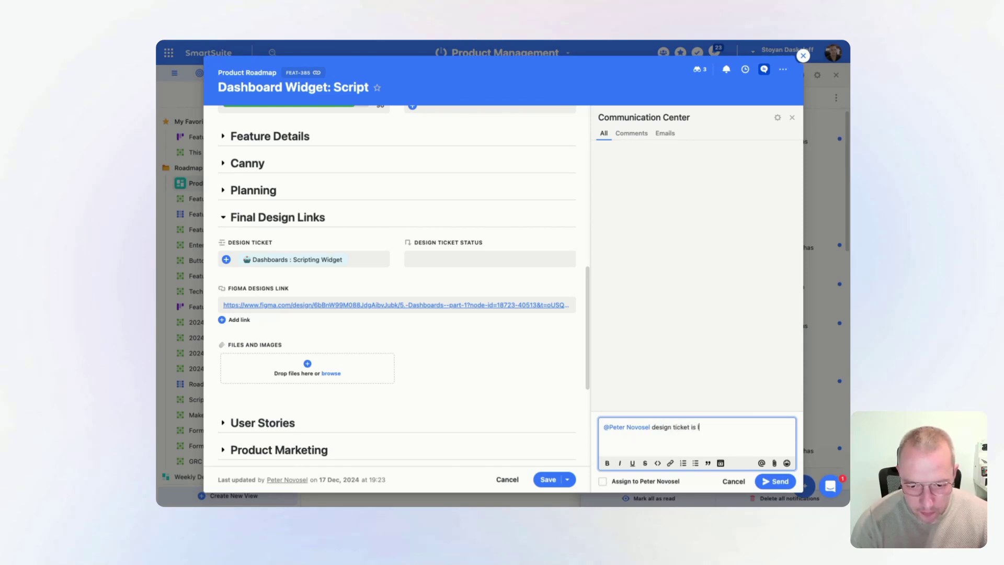
left_click(781, 486)
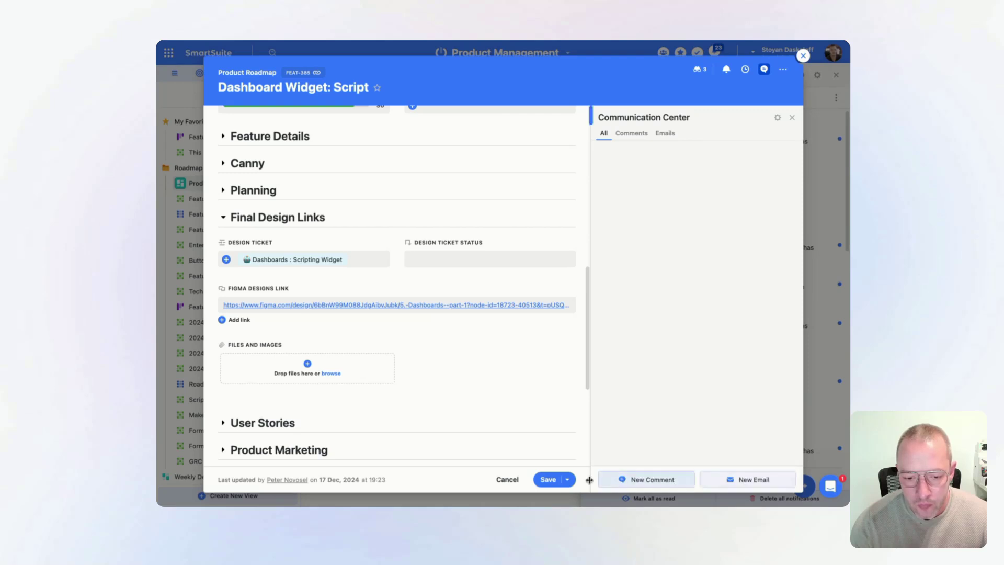
left_click(550, 481)
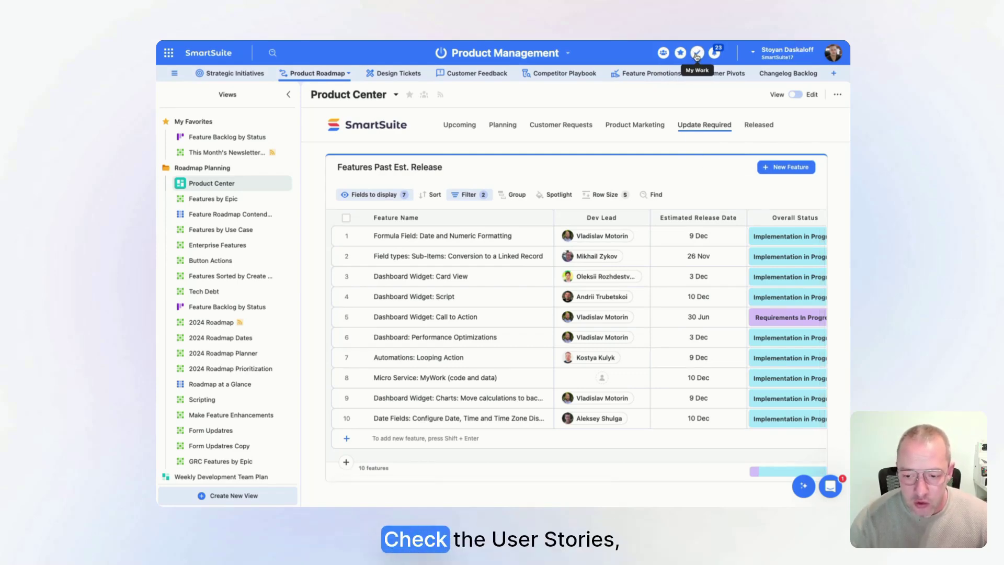
Scroll through the Open Assignments list in My Work, then close it.
left_click(697, 54)
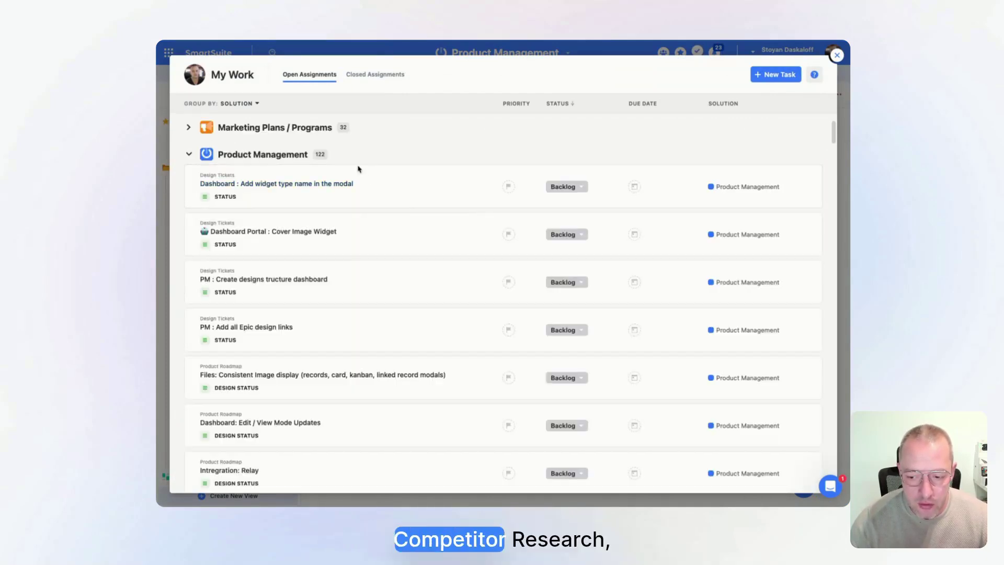
scroll(406, 202, "down", 10)
scroll(406, 203, "down", 15)
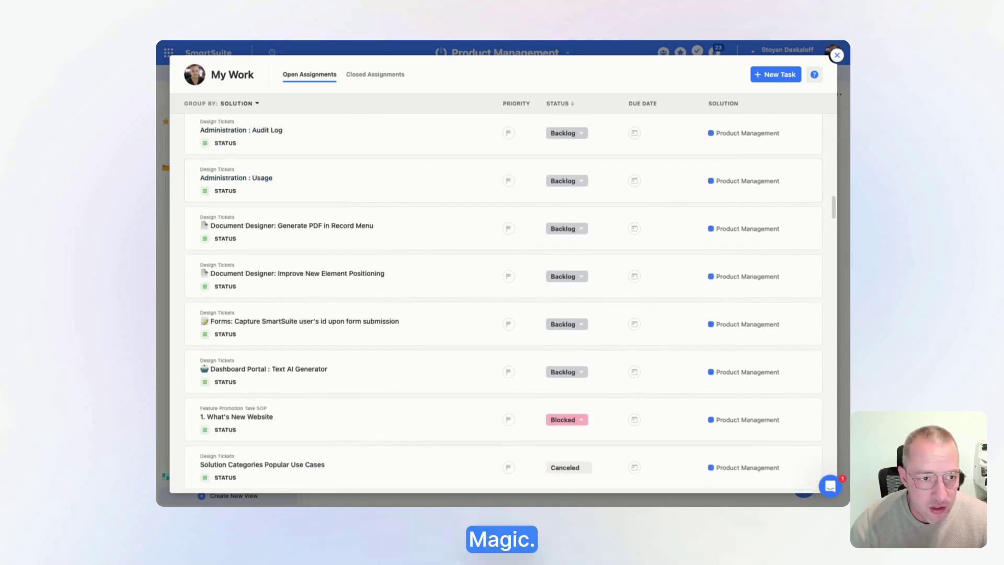
left_click(837, 57)
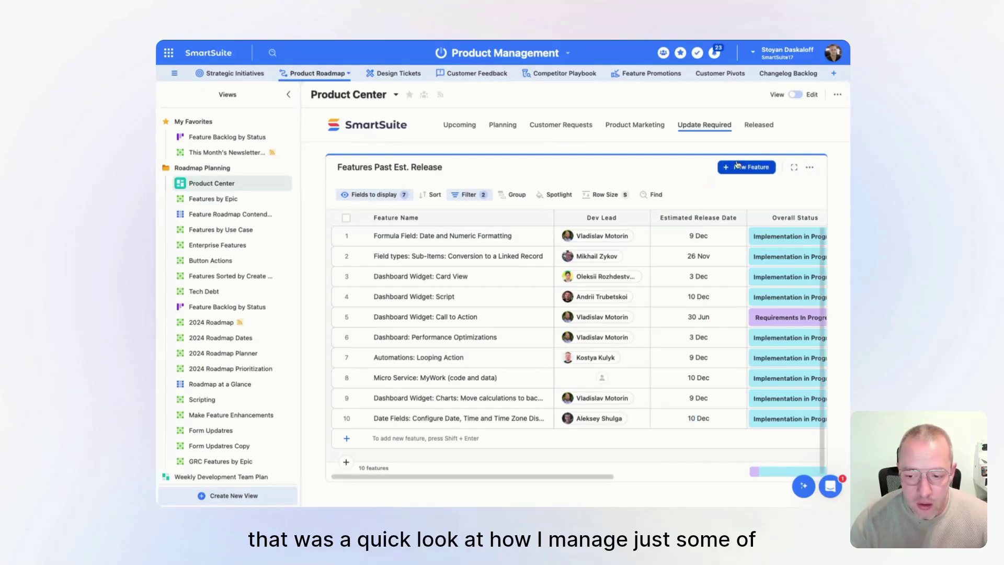